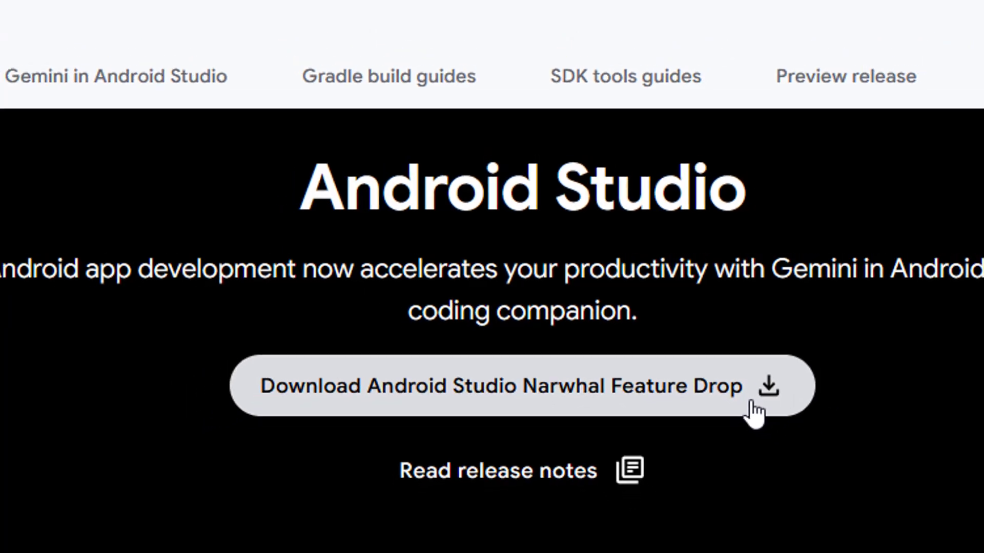
Agree to the Android Studio download terms and download the Windows installer
{"action": "left_click", "coordinate": [757, 412]}
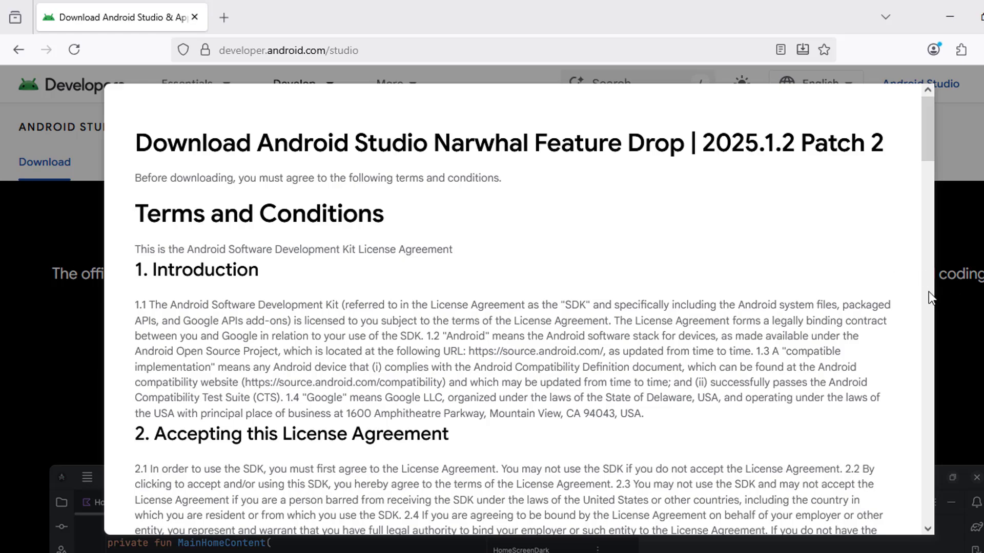
{"action": "scroll", "coordinate": [929, 296], "scroll_direction": "down", "scroll_amount": 8}
{"action": "scroll", "coordinate": [928, 291], "scroll_direction": "down", "scroll_amount": 8}
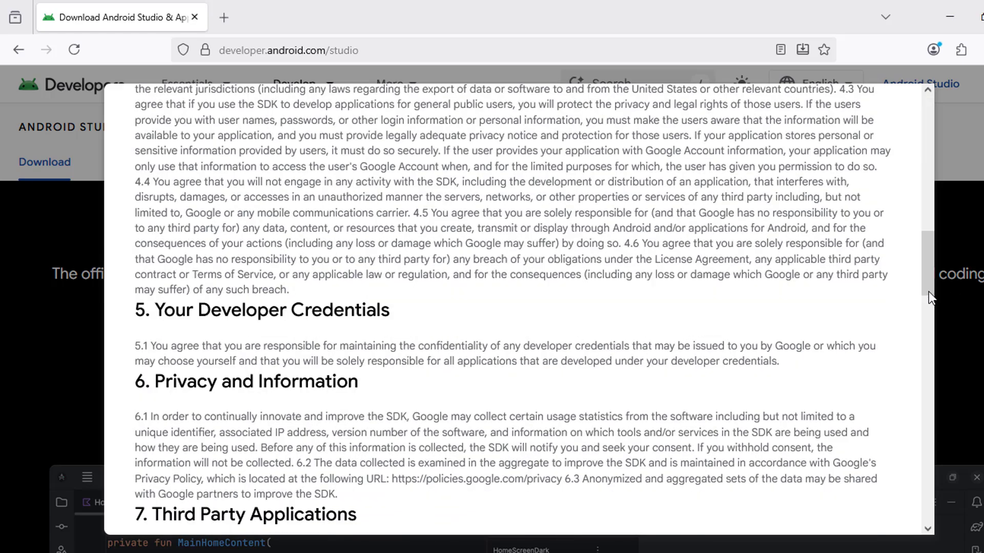
{"action": "scroll", "coordinate": [926, 348], "scroll_direction": "down", "scroll_amount": 2}
{"action": "scroll", "coordinate": [926, 348], "scroll_direction": "down", "scroll_amount": 10}
{"action": "scroll", "coordinate": [926, 348], "scroll_direction": "down", "scroll_amount": 5}
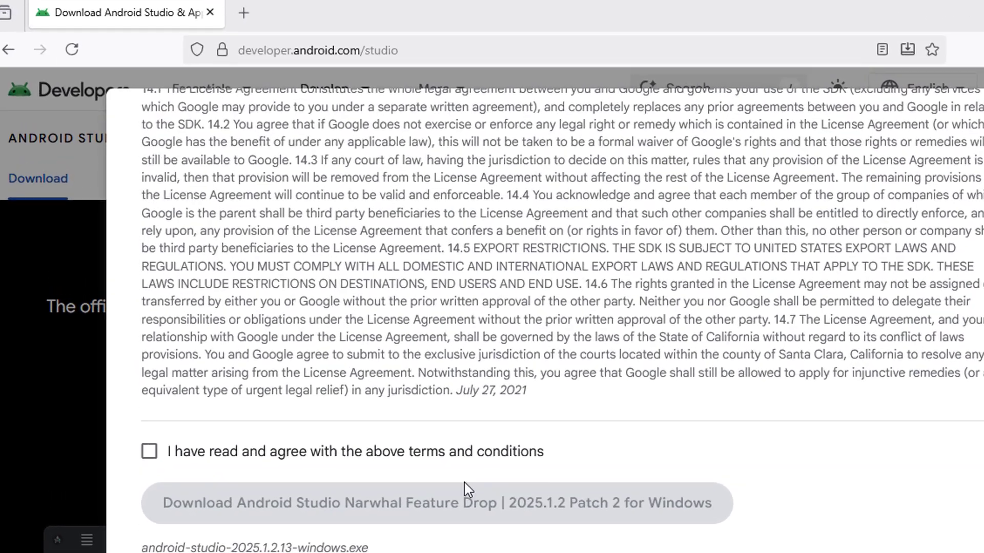
{"action": "left_click", "coordinate": [151, 456]}
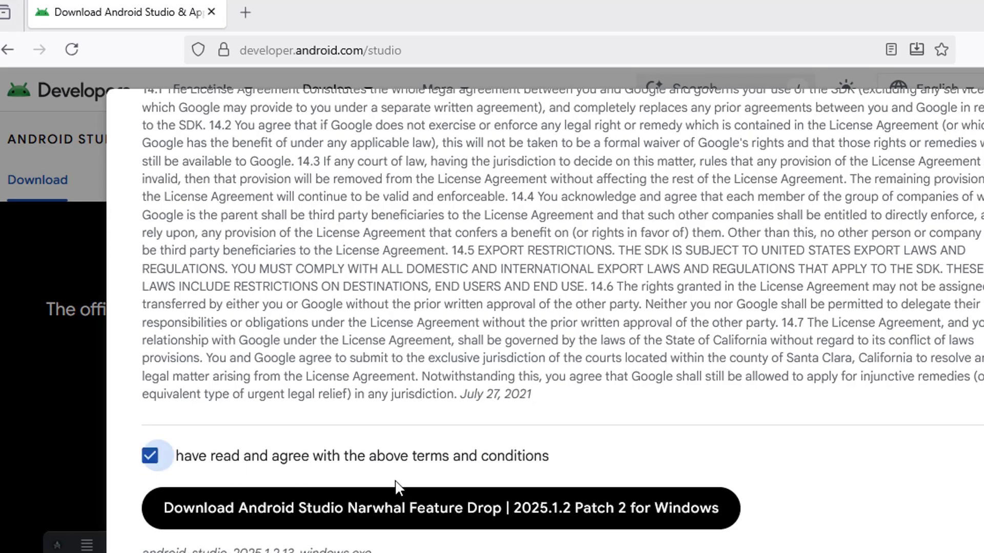
{"action": "left_click", "coordinate": [471, 515]}
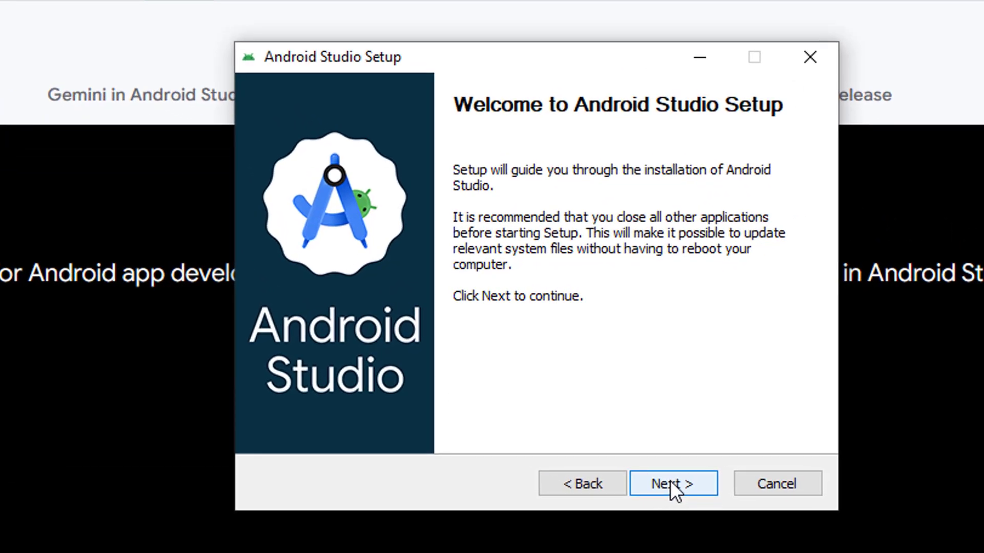
Install Android Studio with both components and default location and shortcut folder, declining usage statistics
{"action": "left_click", "coordinate": [670, 481]}
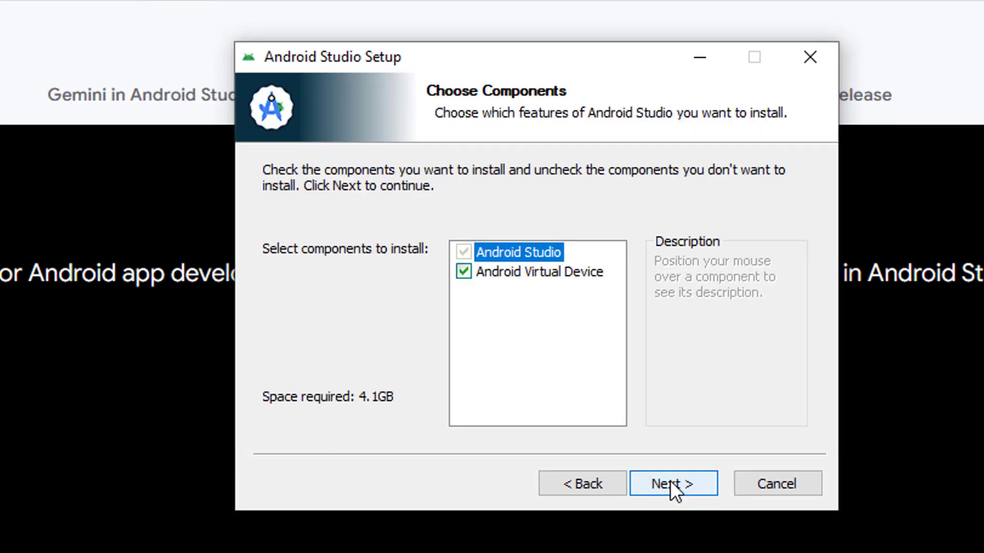
{"action": "left_click", "coordinate": [671, 480]}
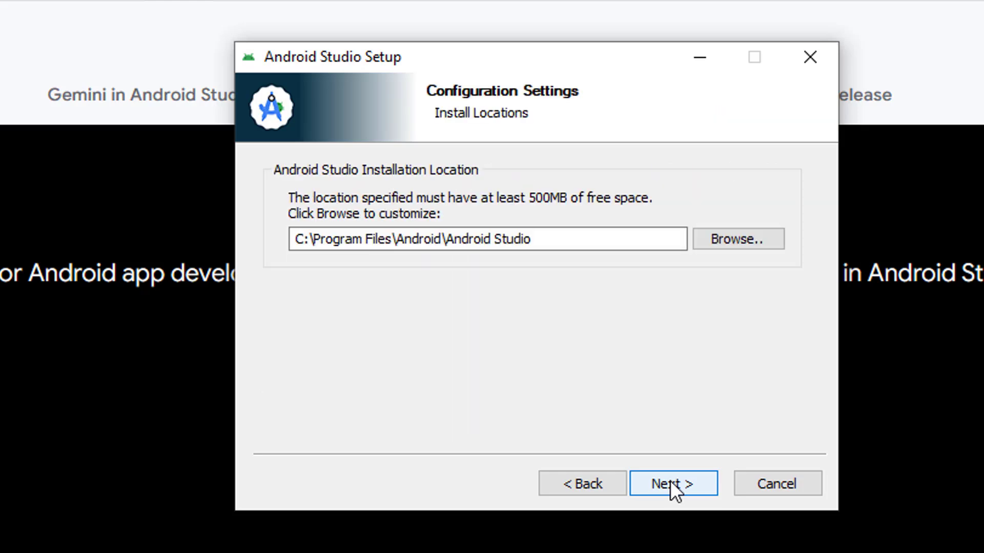
{"action": "left_click", "coordinate": [670, 480]}
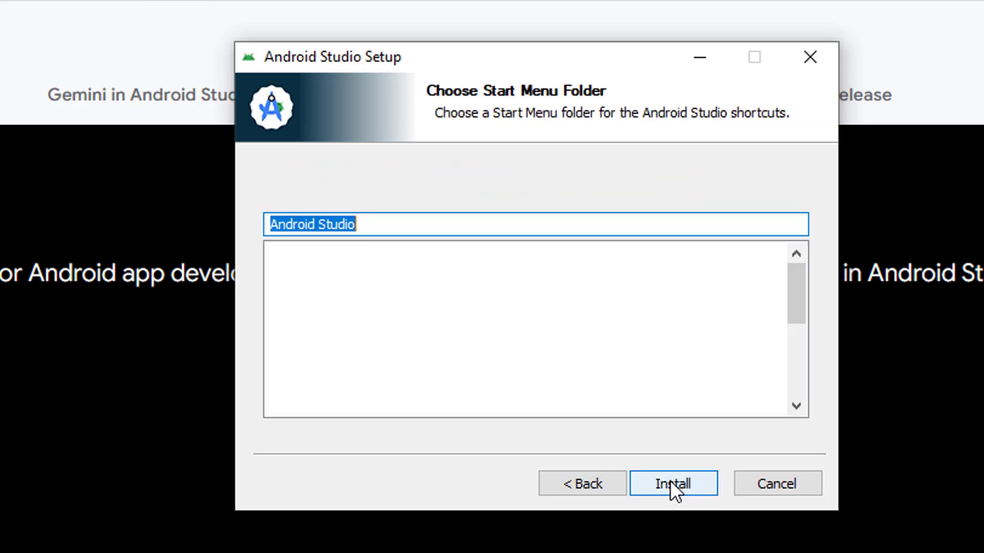
{"action": "left_click", "coordinate": [673, 484]}
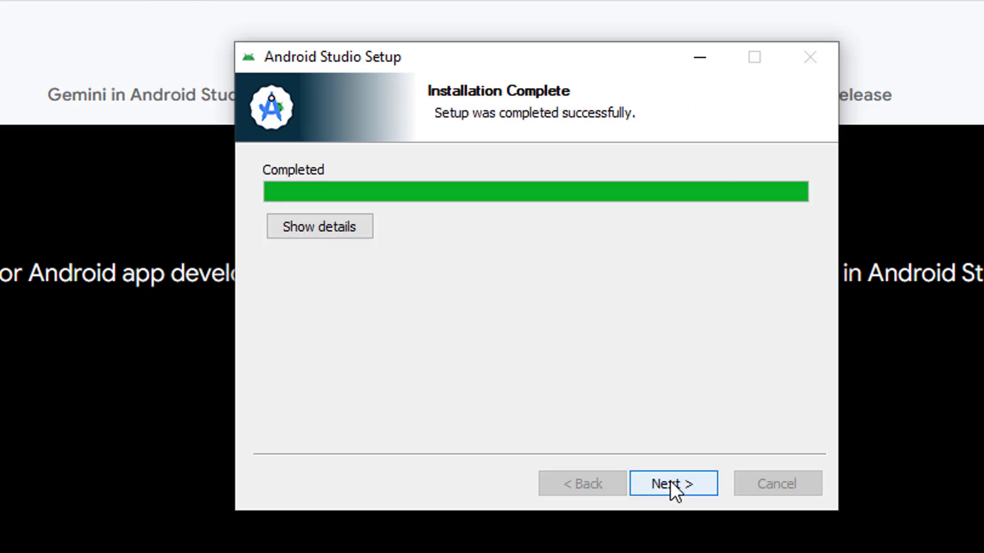
{"action": "left_click", "coordinate": [670, 480]}
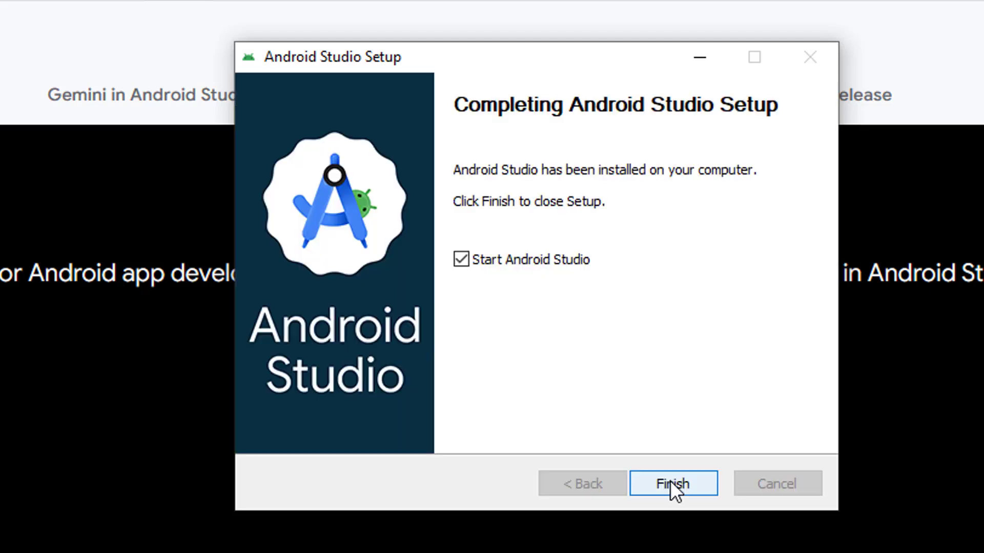
{"action": "left_click", "coordinate": [670, 480]}
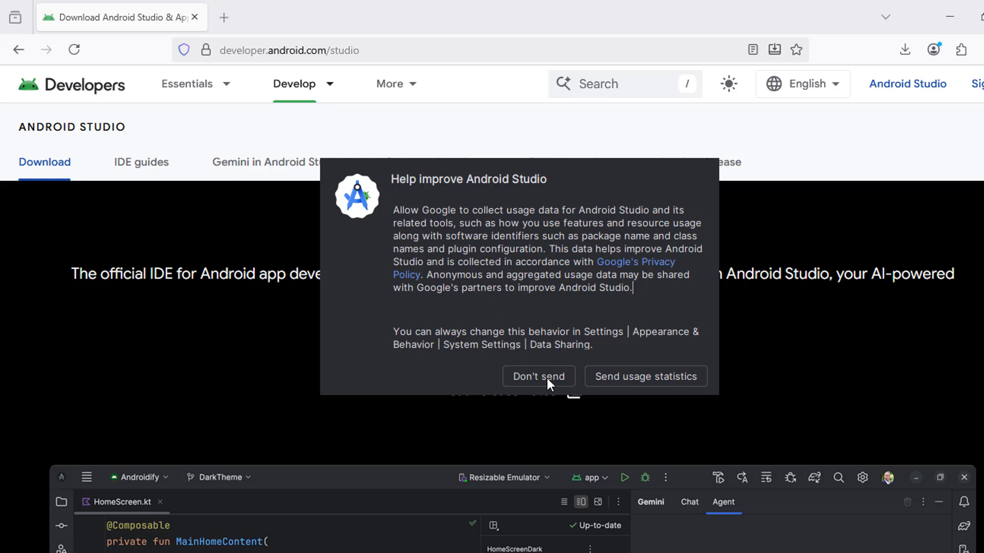
{"action": "left_click", "coordinate": [539, 377]}
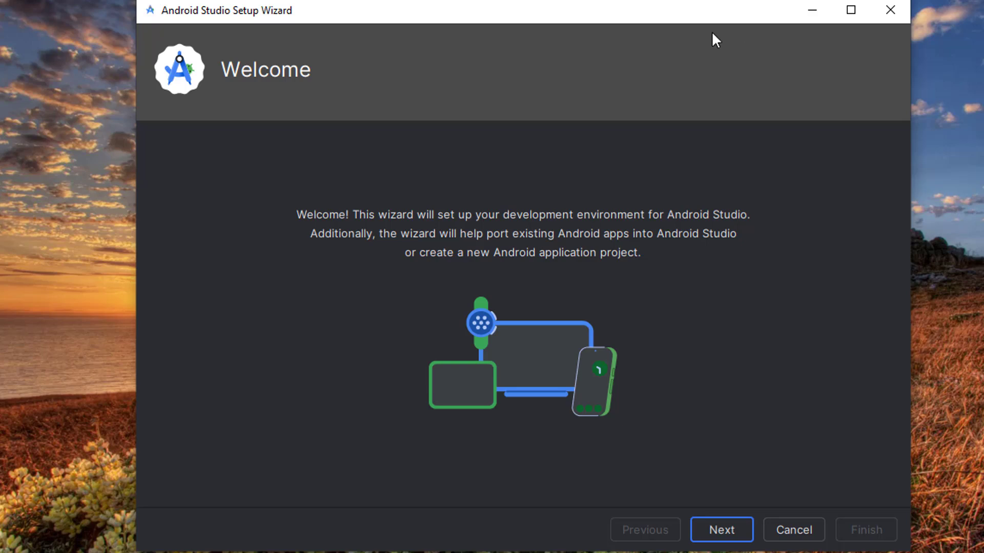
Choose the Standard setup type and confirm the settings summary
{"action": "left_click", "coordinate": [733, 525]}
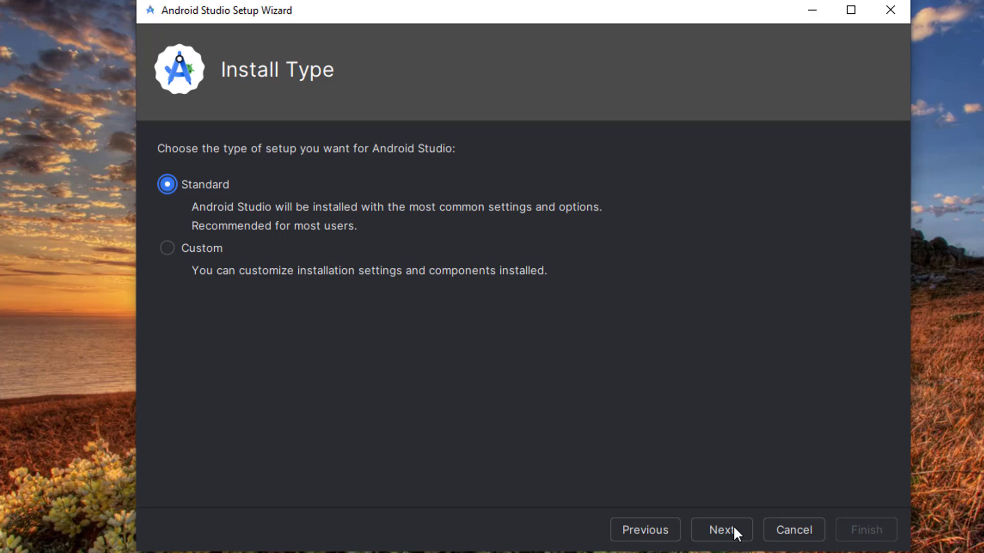
{"action": "left_click", "coordinate": [734, 526]}
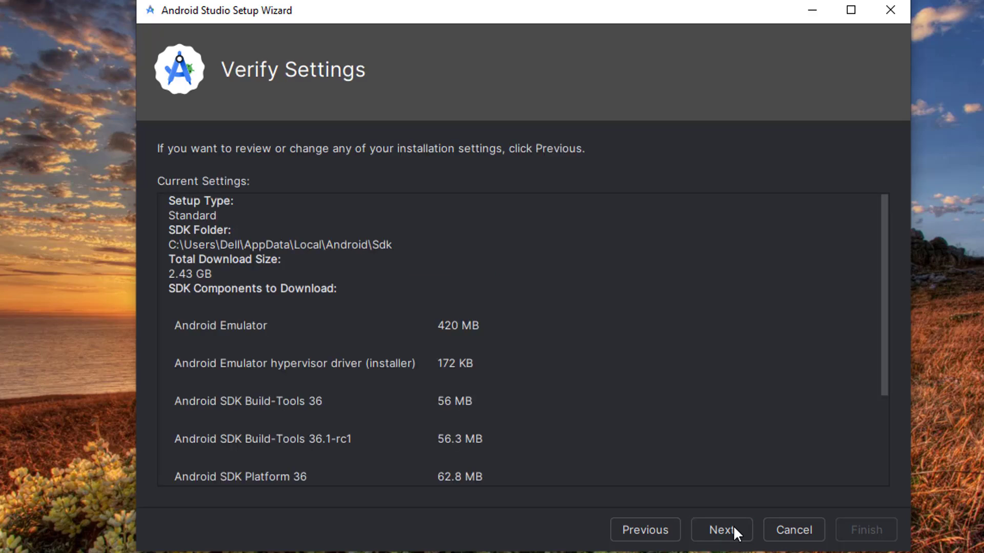
{"action": "left_click", "coordinate": [715, 528]}
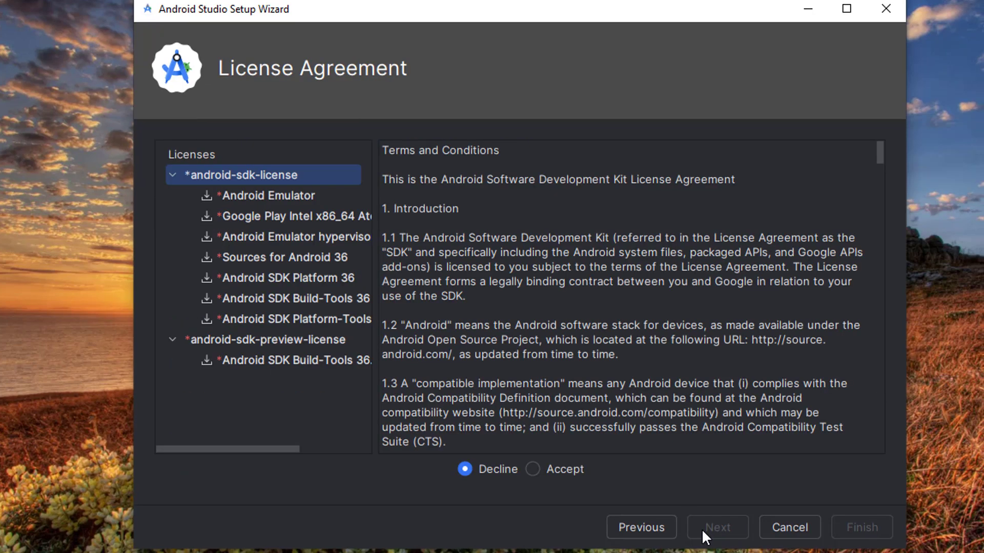
Accept the android-sdk-license and android-sdk-preview-license terms and download the SDK components
{"action": "left_click", "coordinate": [564, 468]}
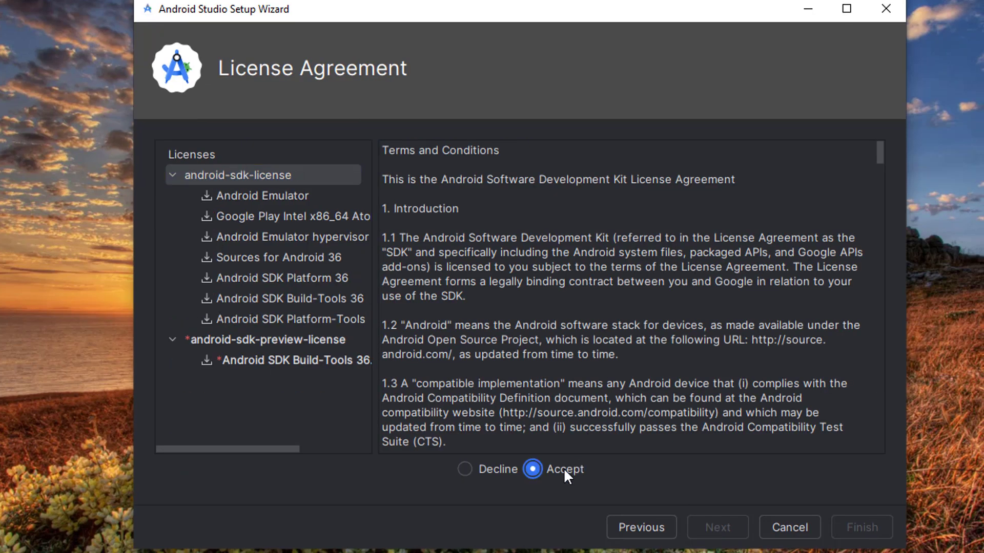
{"action": "left_click", "coordinate": [326, 339]}
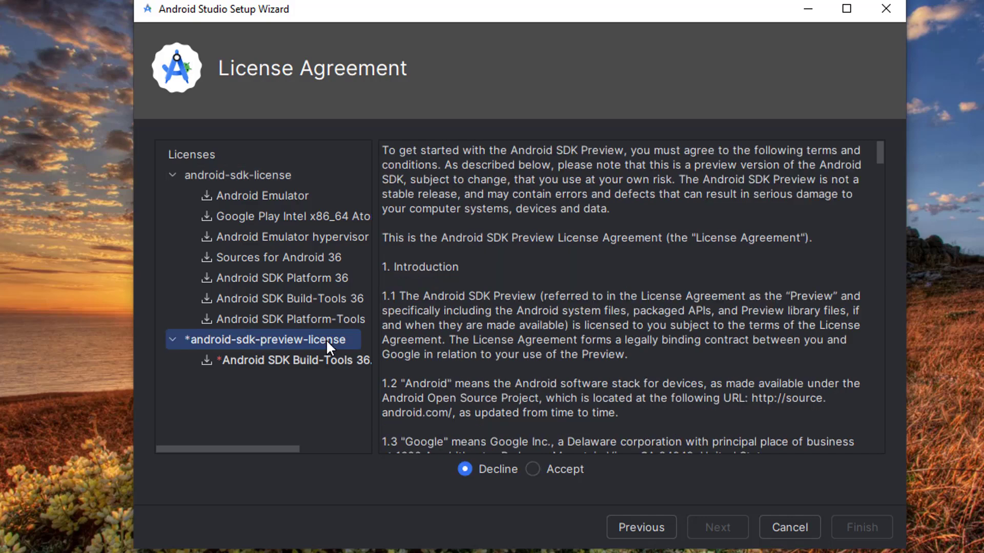
{"action": "left_click", "coordinate": [532, 470]}
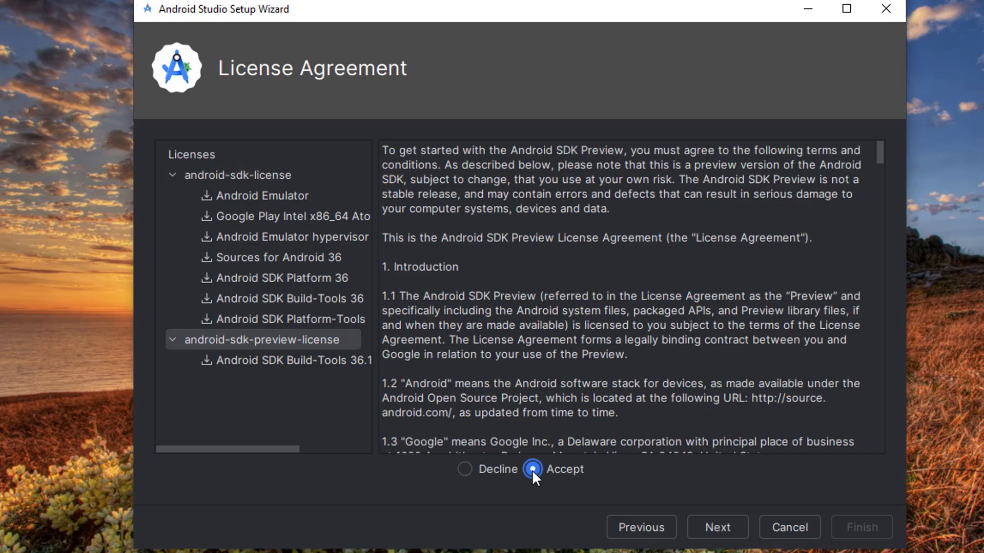
{"action": "left_click", "coordinate": [719, 531]}
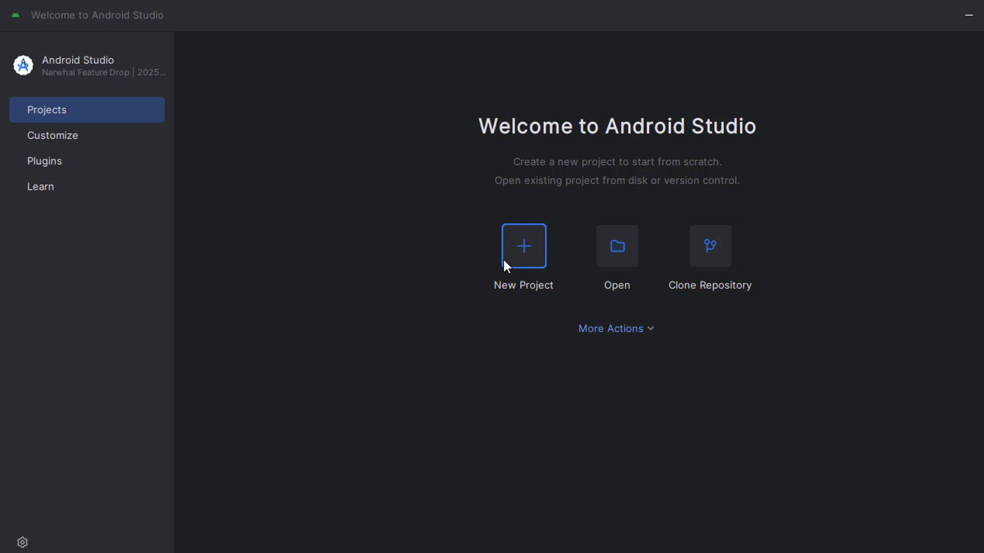
Start a new project from the Welcome screen
{"action": "left_click", "coordinate": [503, 258]}
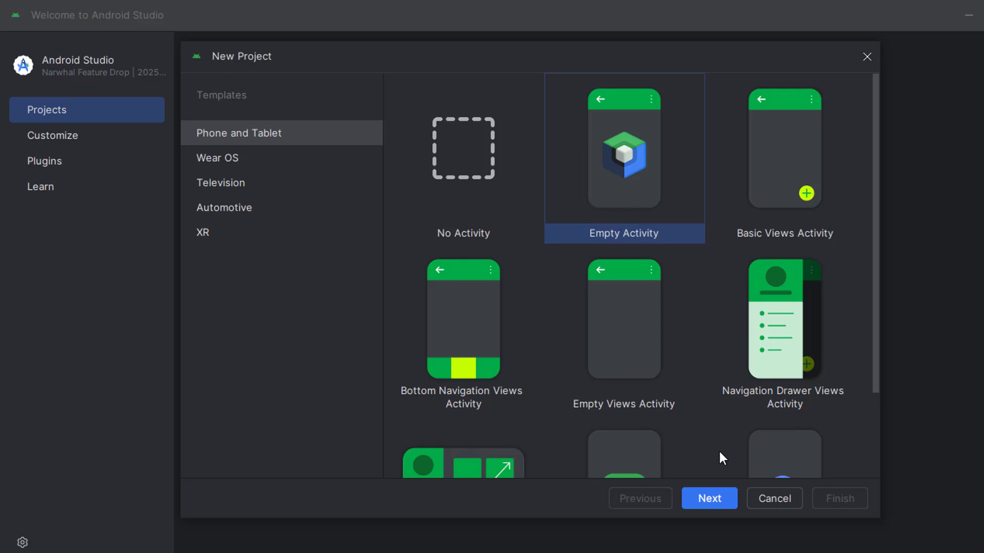
Create the 'My Application' project from the Empty Activity template with default settings
{"action": "left_click", "coordinate": [721, 500]}
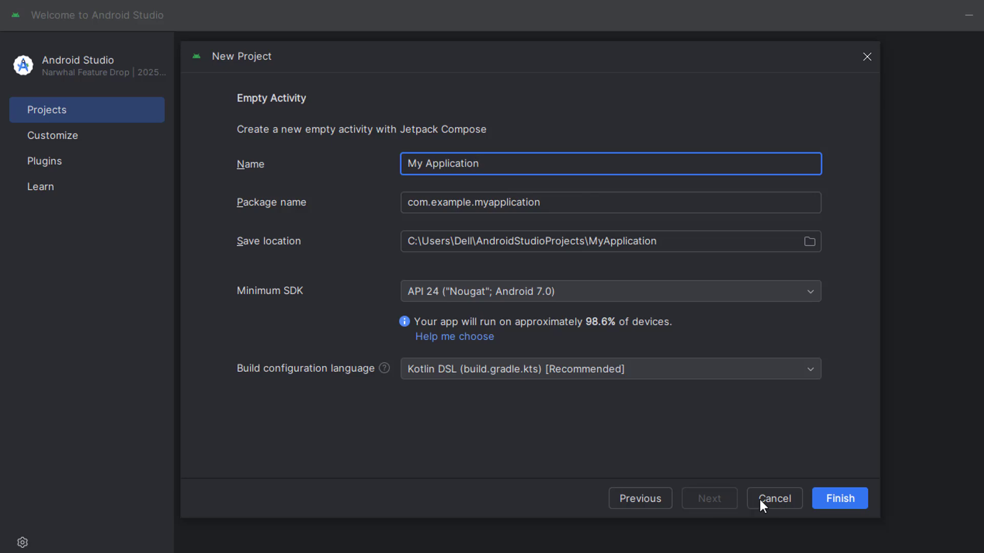
{"action": "left_click", "coordinate": [840, 499]}
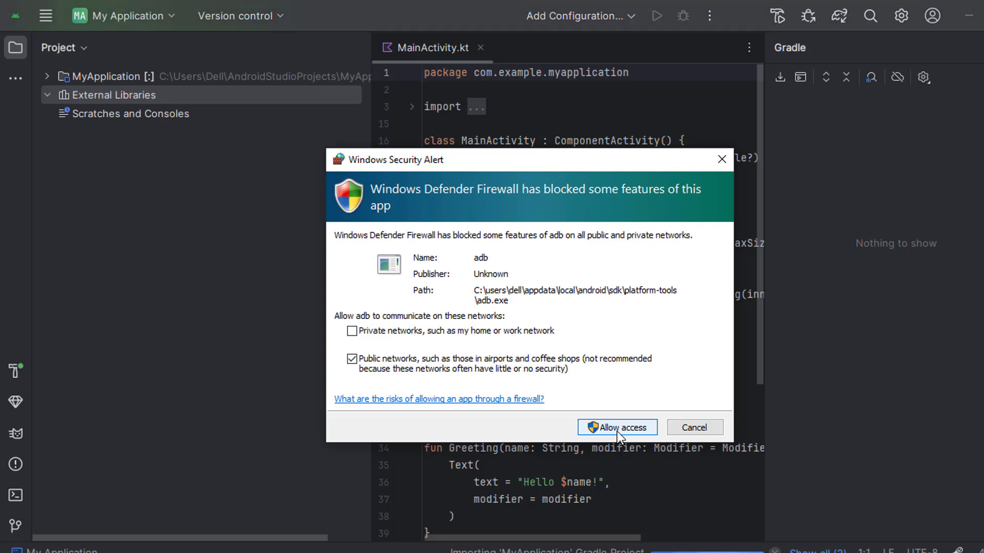
Allow adb through the Windows firewall and collapse the src and app folders
{"action": "left_click", "coordinate": [617, 431]}
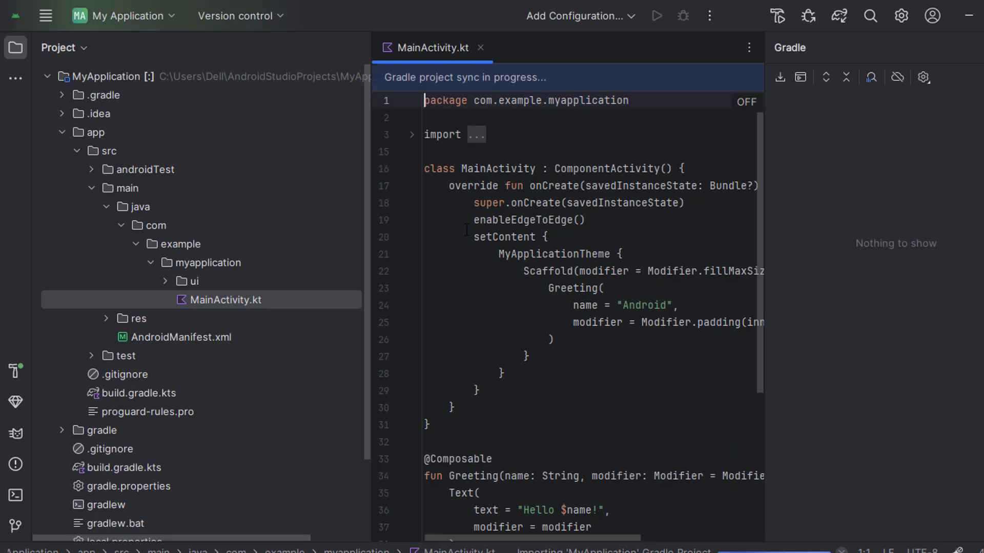
{"action": "mouse_move", "coordinate": [200, 308]}
{"action": "left_click", "coordinate": [76, 152]}
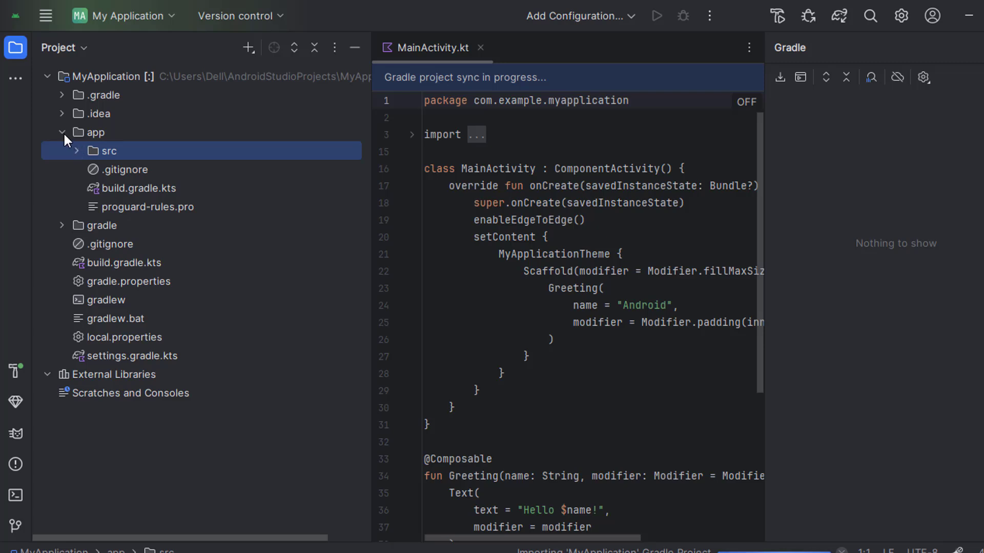
{"action": "left_click", "coordinate": [63, 132]}
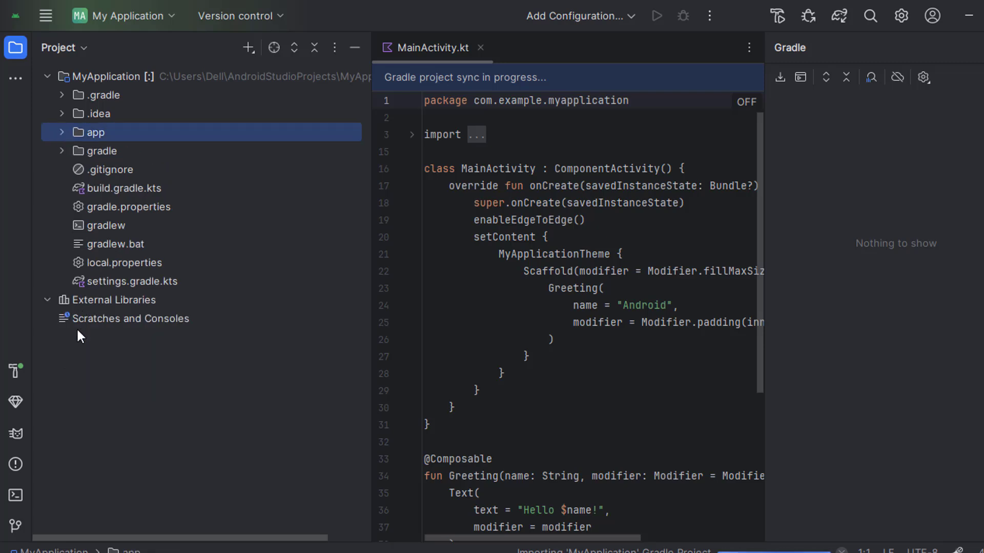